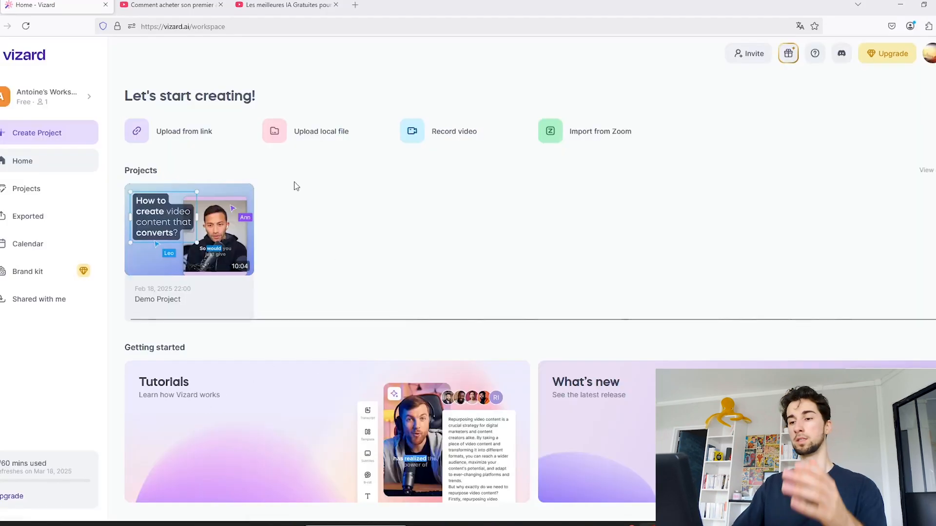
# Step: Start a new upload from a link and copy the URL of the YouTube video on buying a first apartment ("Comment acheter son premier appartement")
pyautogui.click(169, 129)
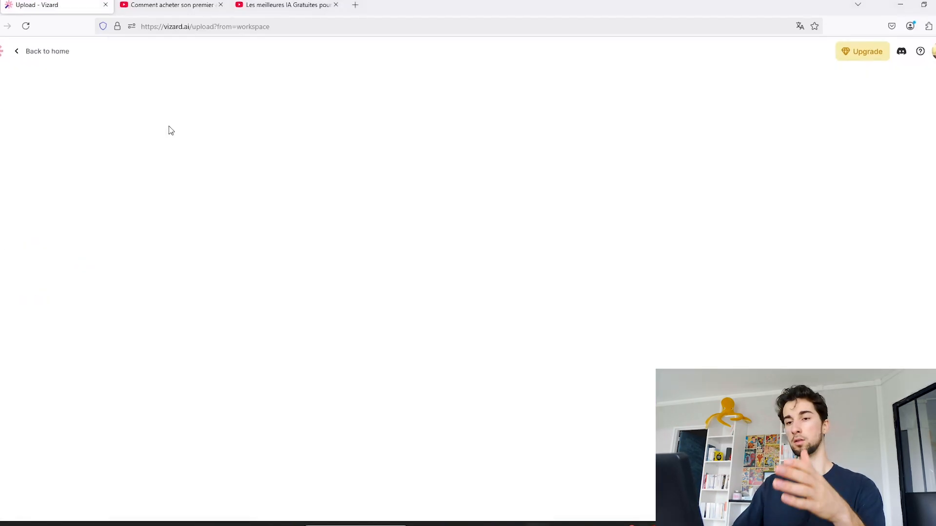
pyautogui.click(160, 4)
pyautogui.click(229, 26)
pyautogui.rightClick(200, 27)
pyautogui.click(220, 86)
pyautogui.click(49, 4)
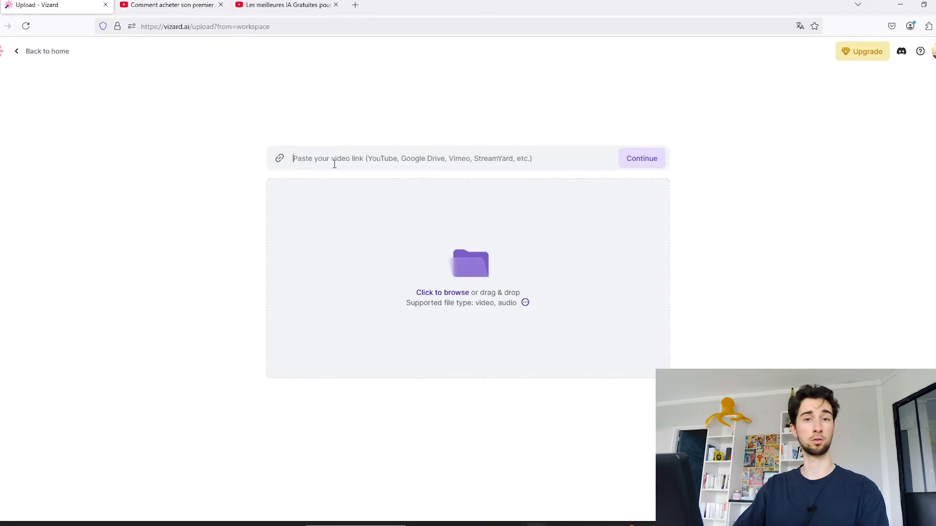
# Step: Load the copied YouTube link as the source video and generate AI clips in 9:16 ratio with automatic clip length
pyautogui.rightClick(335, 160)
pyautogui.click(373, 240)
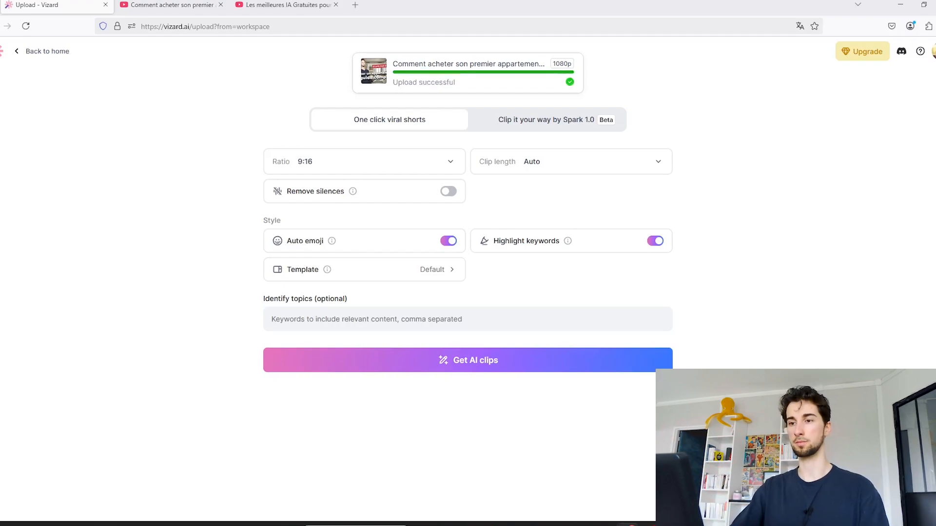
pyautogui.click(453, 351)
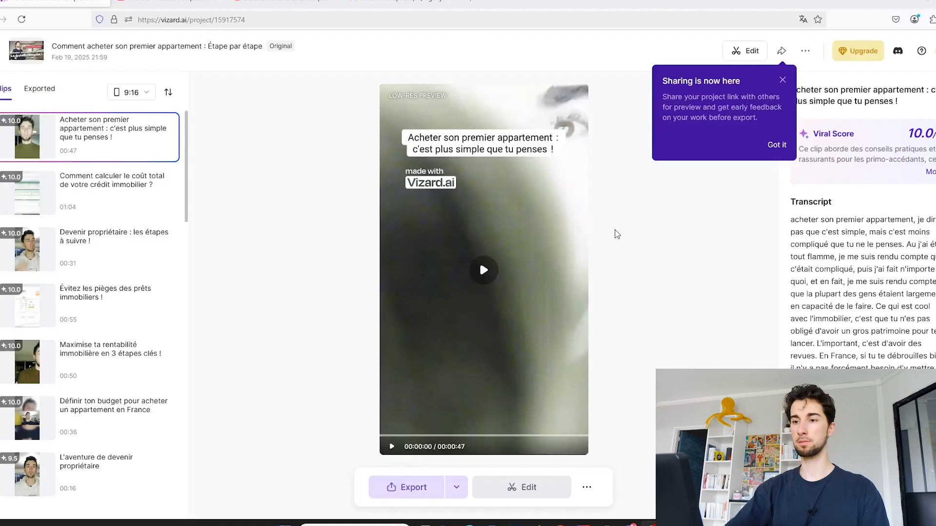
# Step: Look through the generated clips, dismiss the sharing tip, and preview the clips one after another, beginning with the first
pyautogui.scroll(-5, 2, 337)
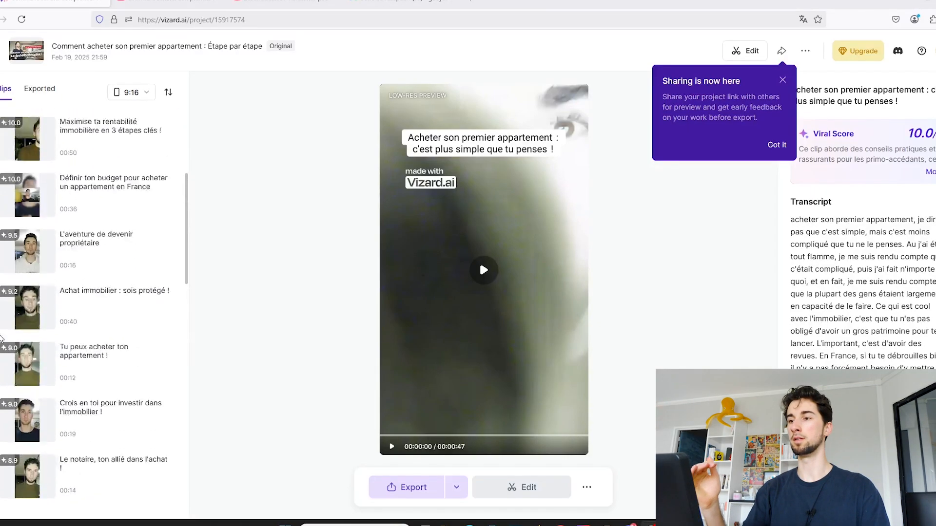
pyautogui.scroll(-5, 2, 338)
pyautogui.scroll(15, 1, 338)
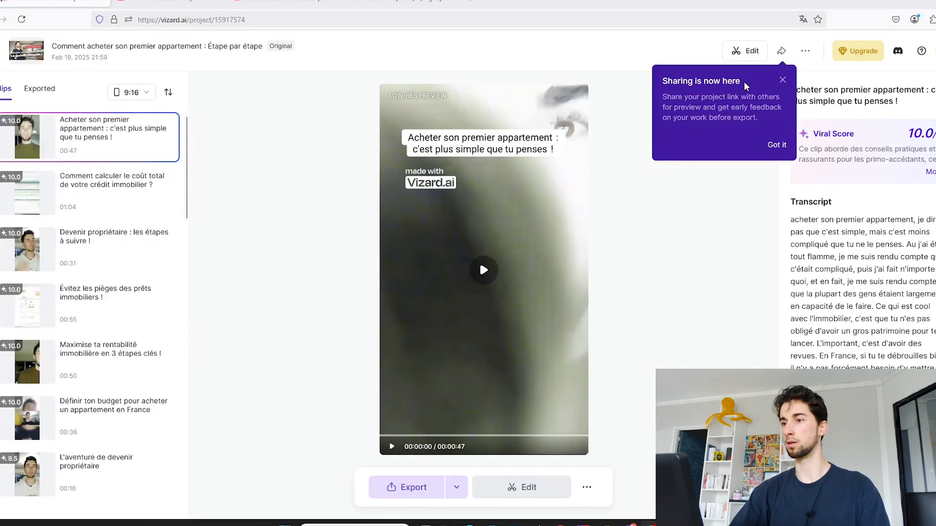
pyautogui.click(776, 145)
pyautogui.click(483, 271)
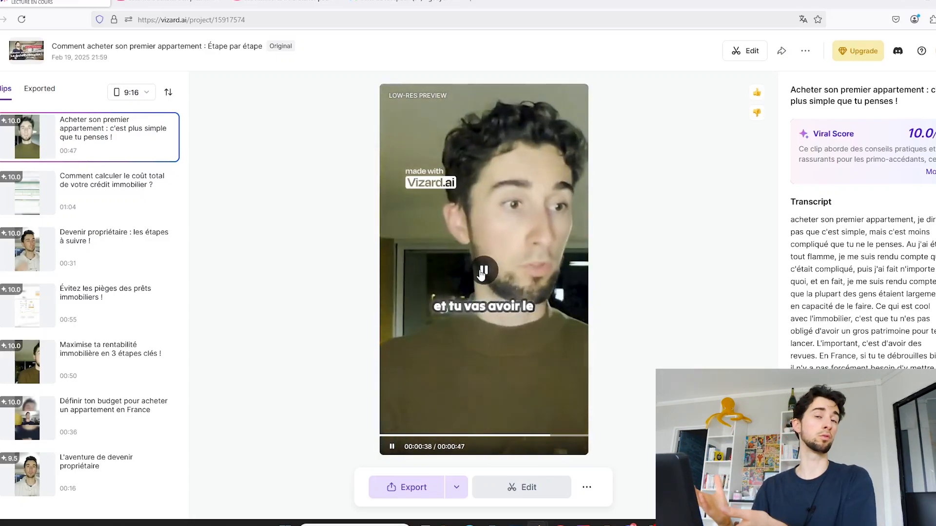
pyautogui.click(54, 194)
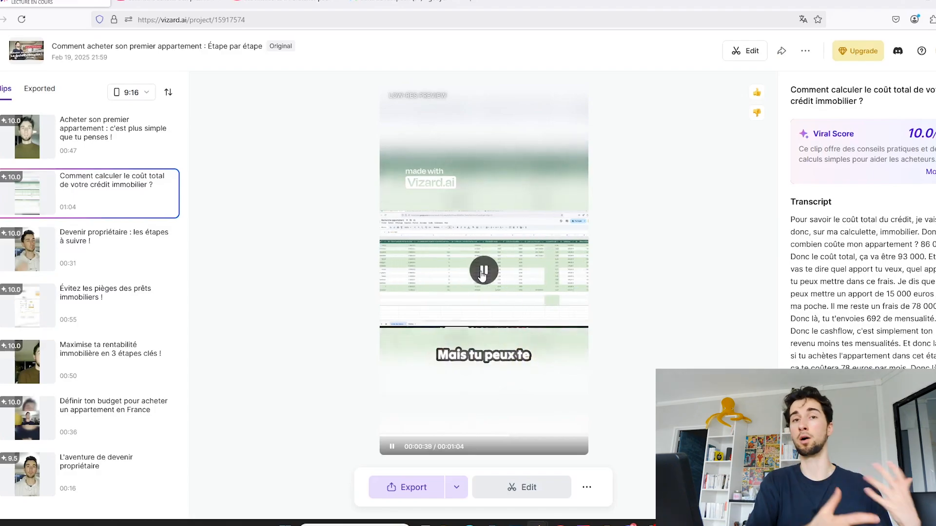
pyautogui.press('Down')
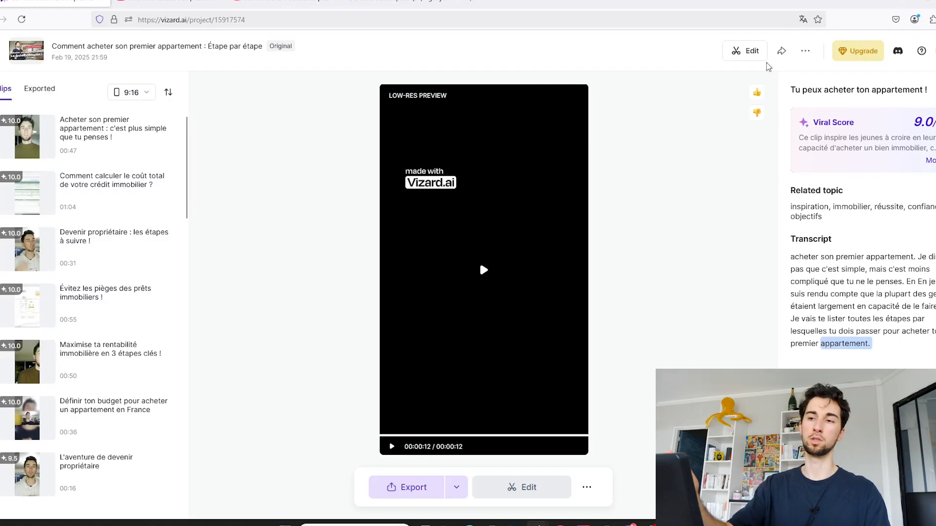
# Step: Return to the projects list, reopen the clips of the apartment-buying project, and go back to the list
pyautogui.click(1, 51)
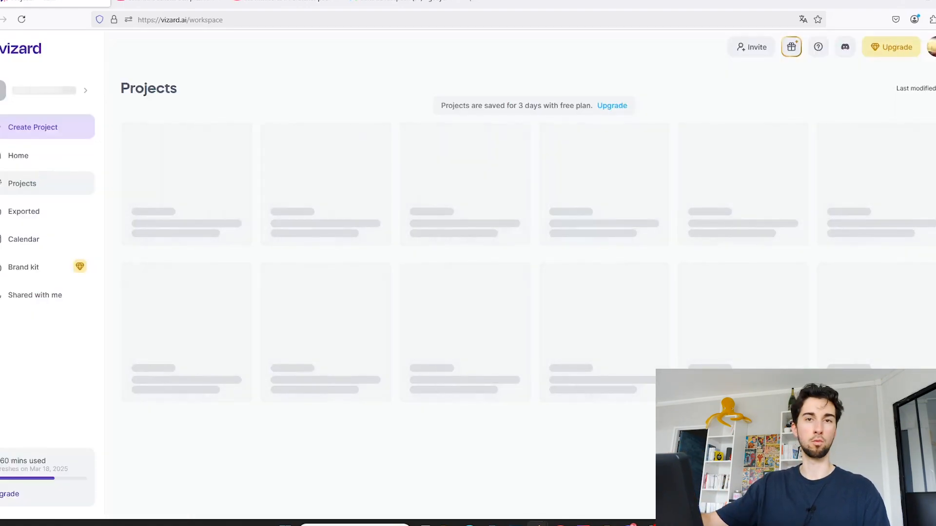
pyautogui.moveTo(192, 199)
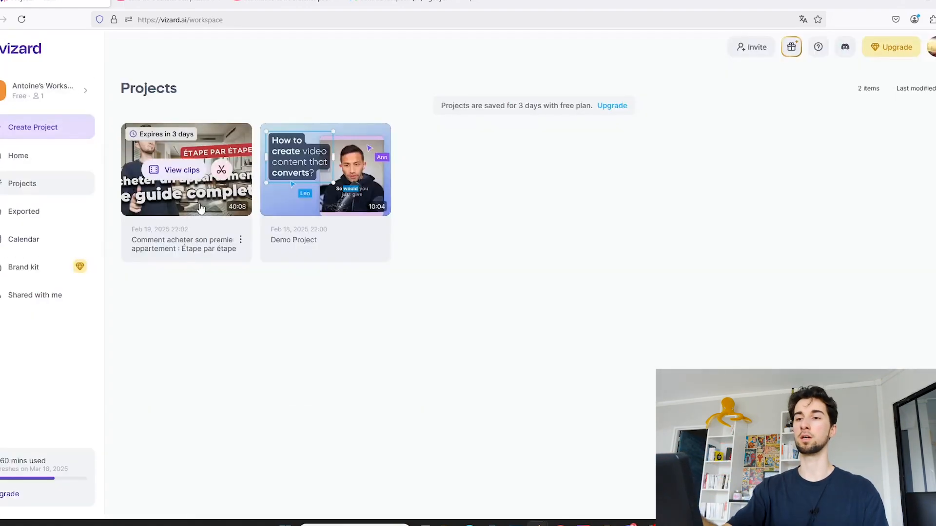
pyautogui.click(168, 175)
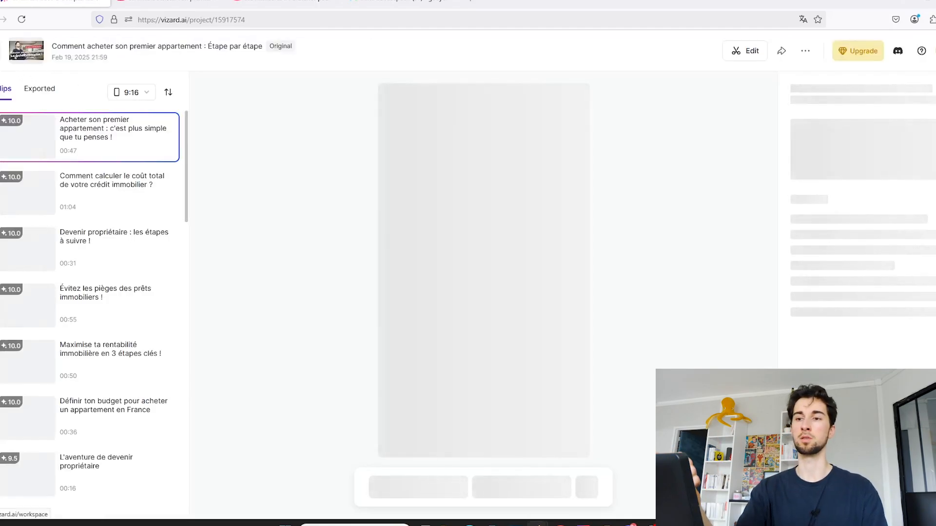
pyautogui.click(1, 51)
# Step: Open the upgrade offers and compare the monthly and yearly pricing of the Creator and Business plans
pyautogui.click(912, 45)
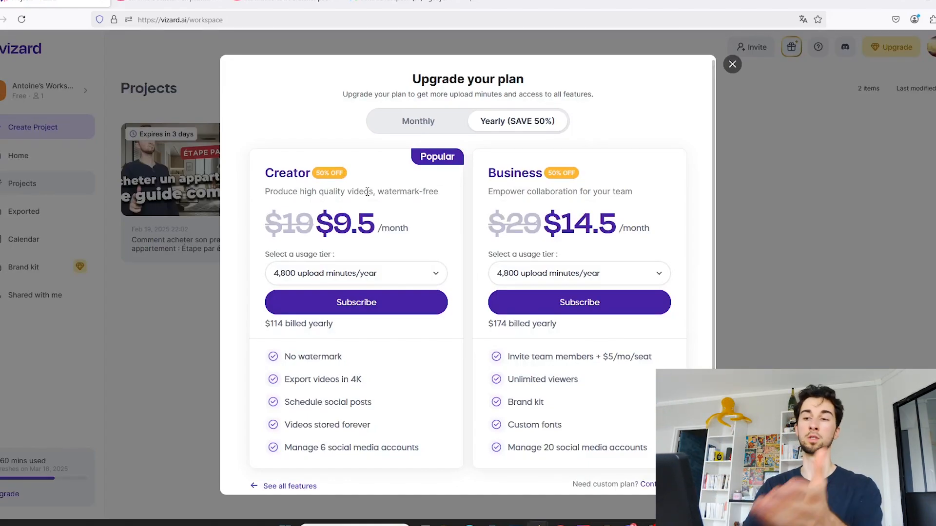
pyautogui.scroll(-1, 366, 191)
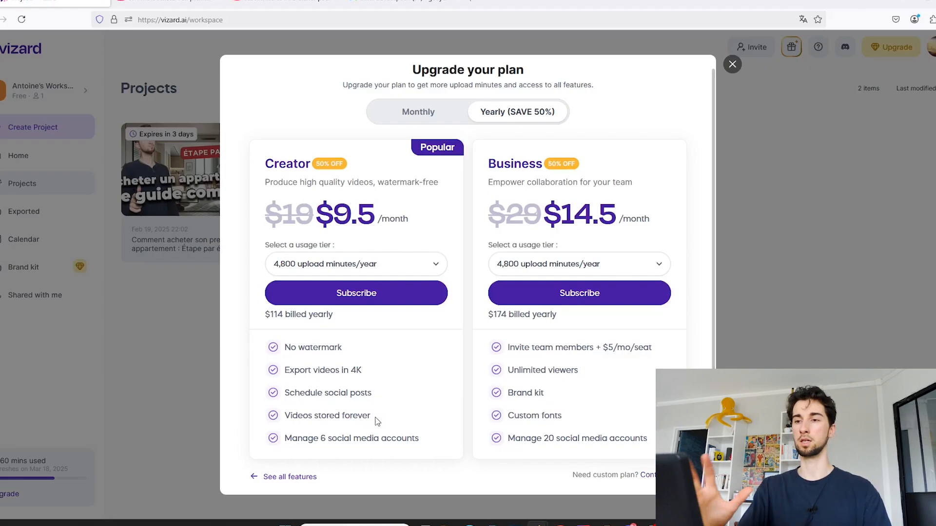
pyautogui.click(423, 120)
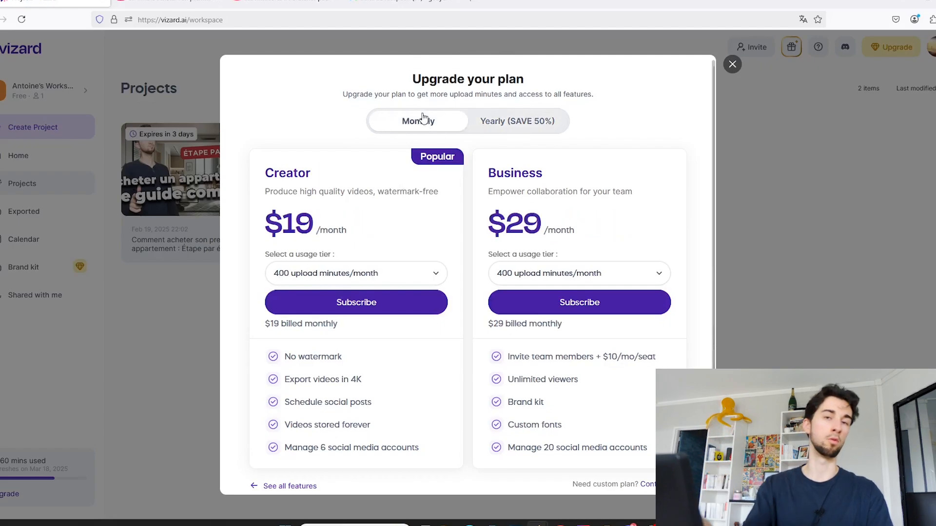
pyautogui.click(516, 121)
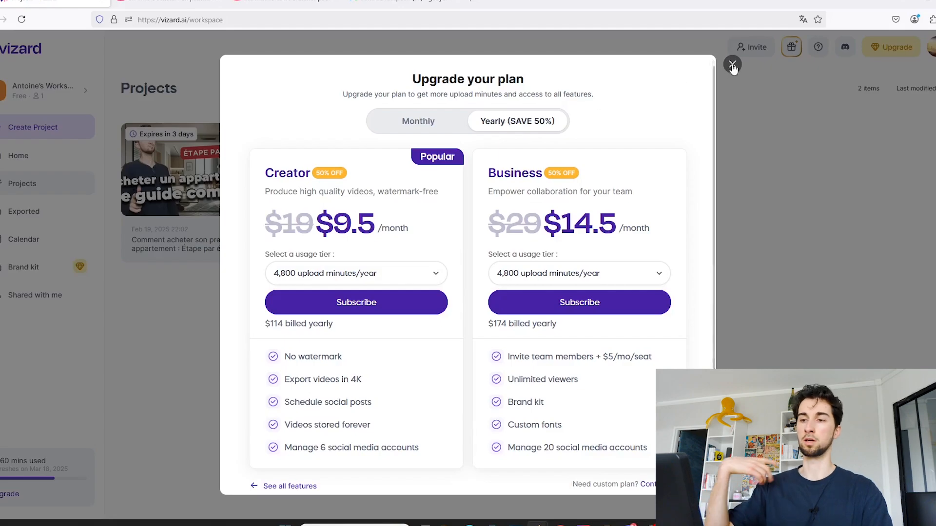
pyautogui.scroll(-1, 615, 181)
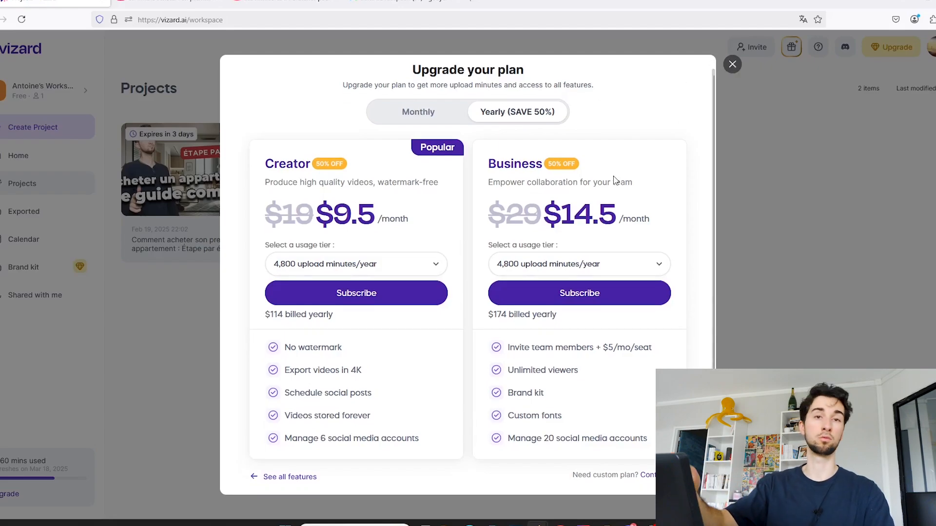
# Step: Review the full feature comparison of the Free, Creator and Business plans, then return to the projects and close the upgrade offers
pyautogui.click(271, 477)
pyautogui.scroll(-3, 100, 251)
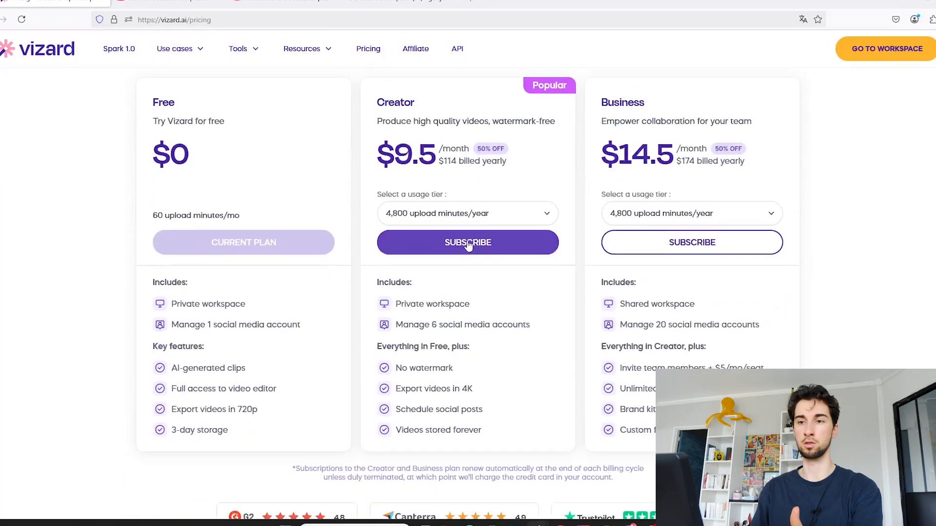
pyautogui.scroll(2, 439, 244)
pyautogui.scroll(1, 416, 239)
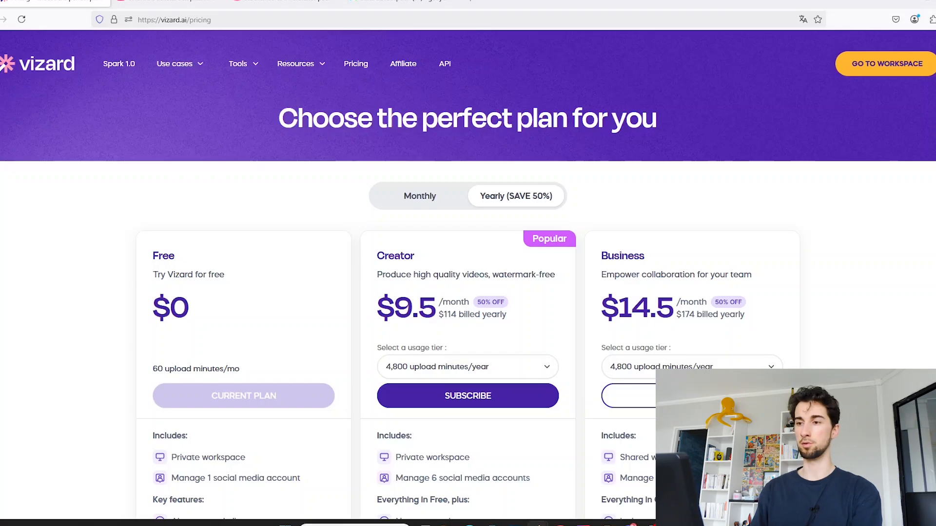
pyautogui.hotkey('alt', 'Left')
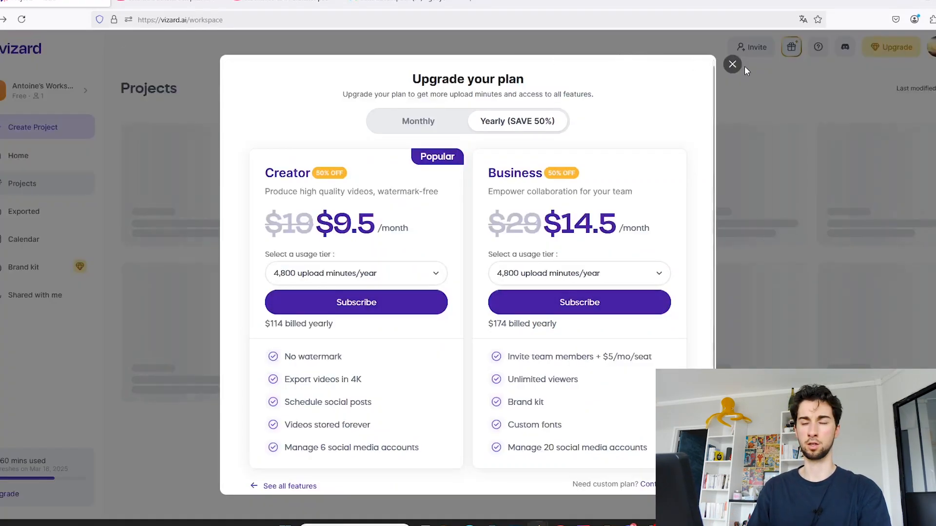
pyautogui.click(732, 63)
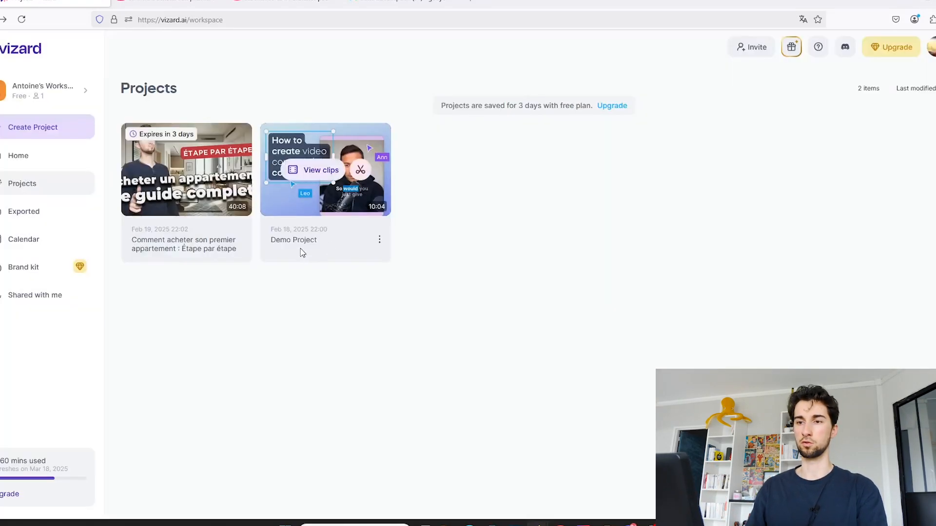
# Step: Copy the URL of the YouTube video "Les meilleures IA Gratuites pour générer des images" and enter it as the video link in Vizard
pyautogui.click(285, 1)
pyautogui.rightClick(279, 20)
pyautogui.click(294, 77)
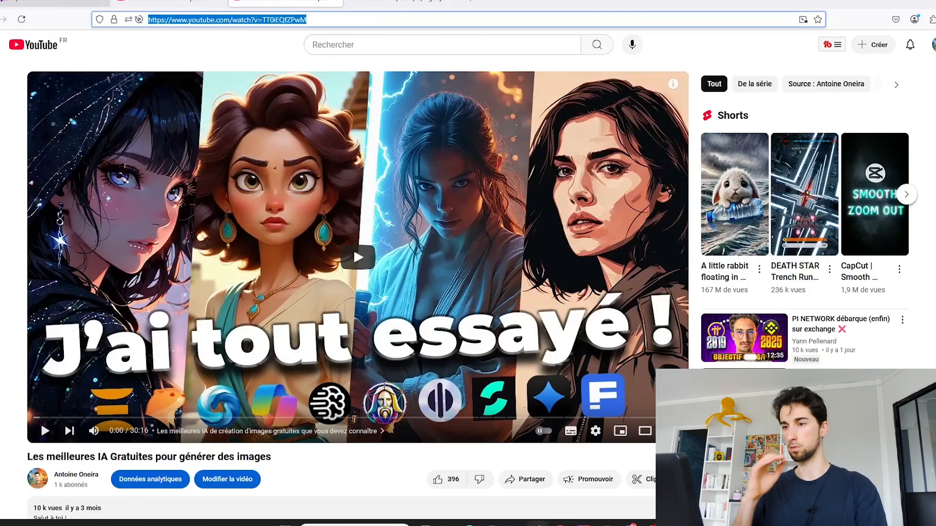
pyautogui.click(53, 3)
pyautogui.click(578, 144)
pyautogui.write('https://www.youtube.com/watch?v=TT0iEQfZPwM')
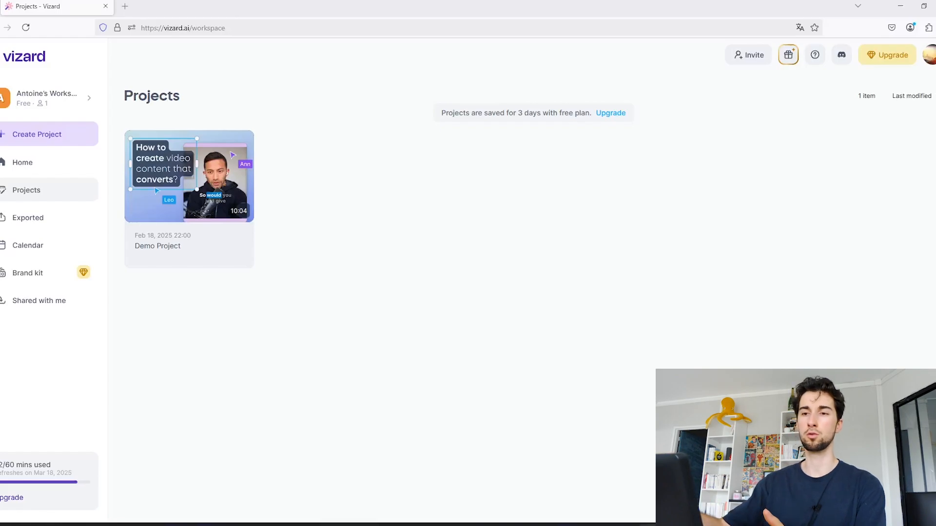
# Step: Examine the notice above the projects about how long projects are kept on the free plan
pyautogui.moveTo(436, 108); pyautogui.dragTo(633, 119)
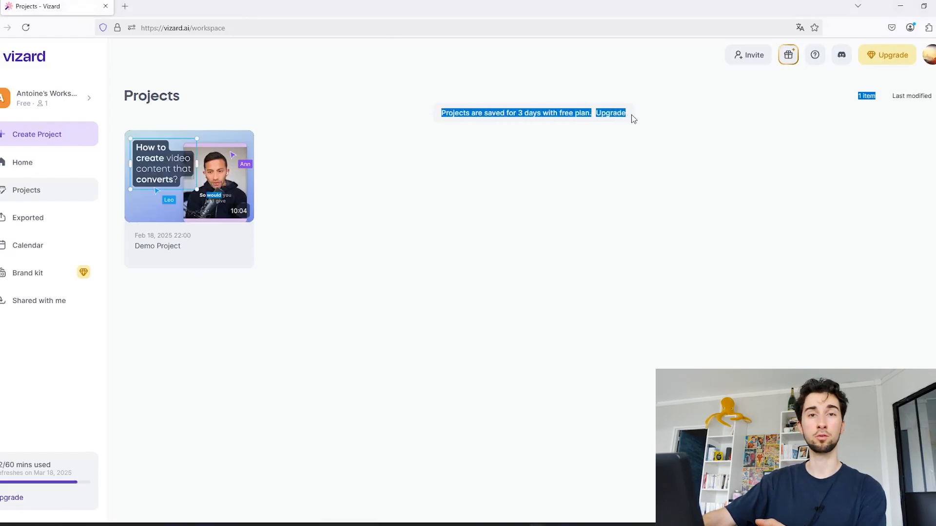
pyautogui.click(626, 178)
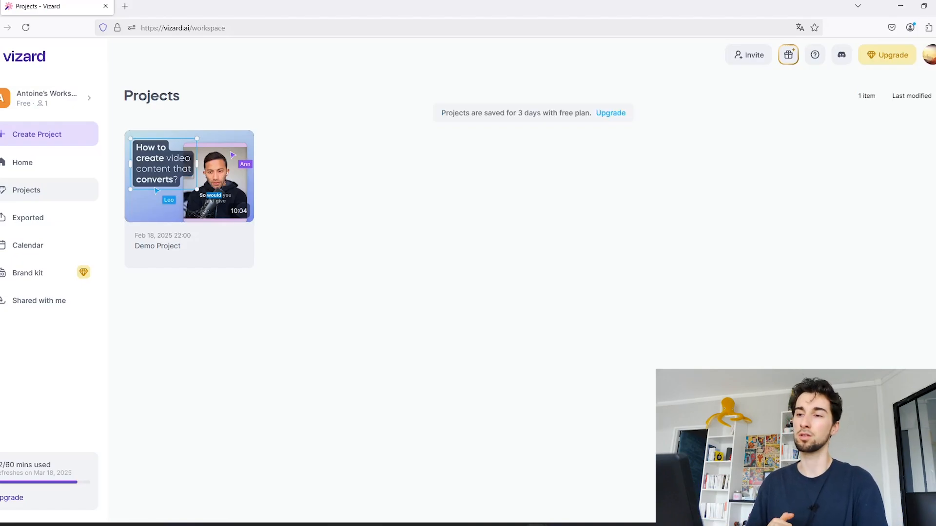
pyautogui.keyDown('ctrl'); pyautogui.scroll(8, 541, 81); pyautogui.keyUp('ctrl')
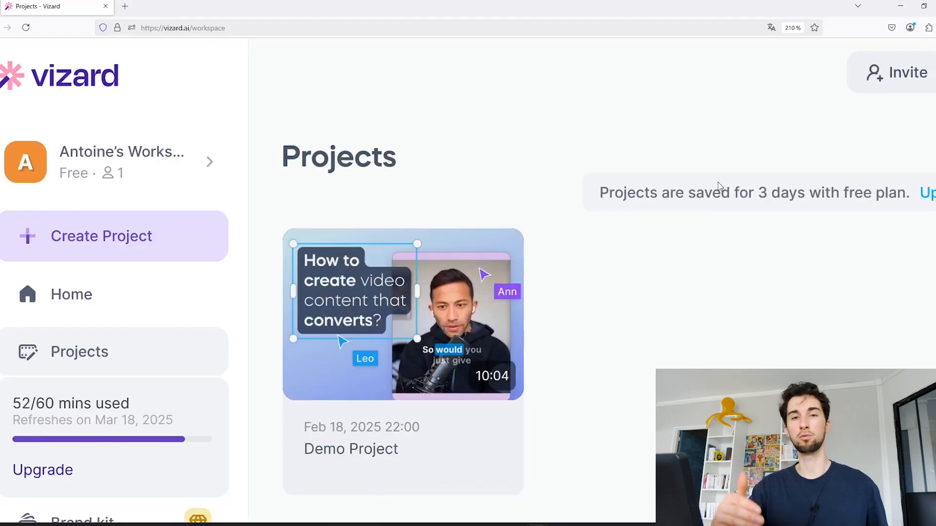
pyautogui.tripleClick(609, 192)
pyautogui.click(658, 232)
pyautogui.keyDown('ctrl'); pyautogui.scroll(-8, 659, 232); pyautogui.keyUp('ctrl')
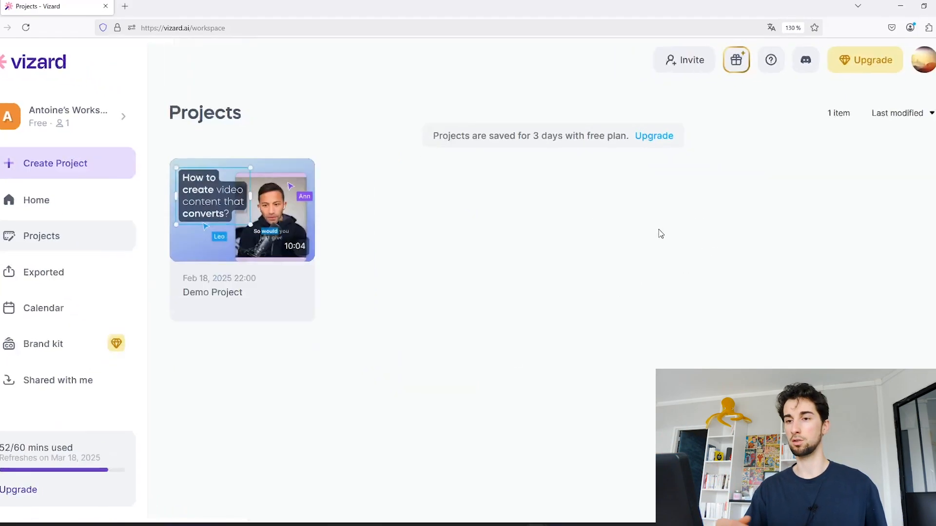
pyautogui.keyDown('ctrl'); pyautogui.scroll(2, 659, 230); pyautogui.keyUp('ctrl')
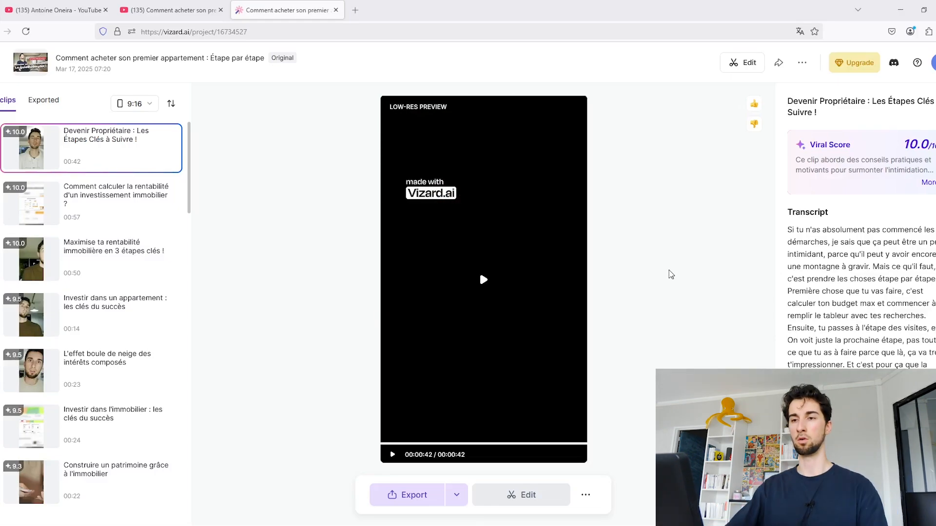
# Step: Open the clip "Devenir Propriétaire : Les Étapes Clés à Suivre !" for editing and extend it through "assurance avec ton appartement." in the transcript
pyautogui.click(457, 495)
pyautogui.click(510, 495)
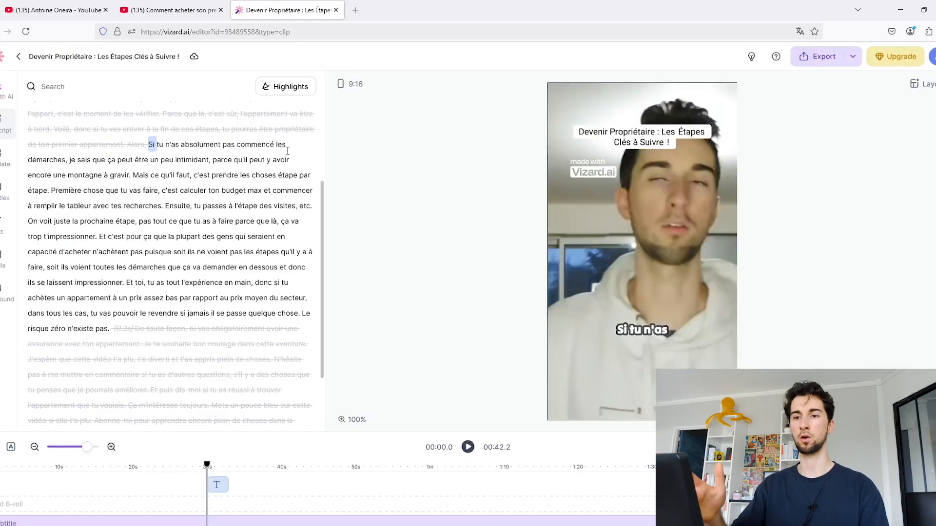
pyautogui.moveTo(120, 299); pyautogui.dragTo(141, 320)
pyautogui.click(468, 447)
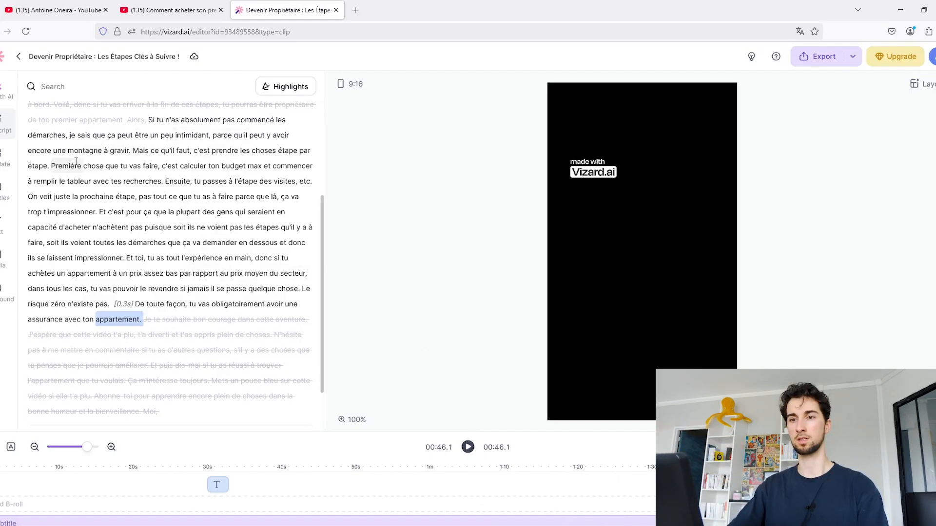
# Step: Cut the word "On" and its 0.6 s pause before "voit juste la prochaine étape" from the transcript
pyautogui.click(31, 196)
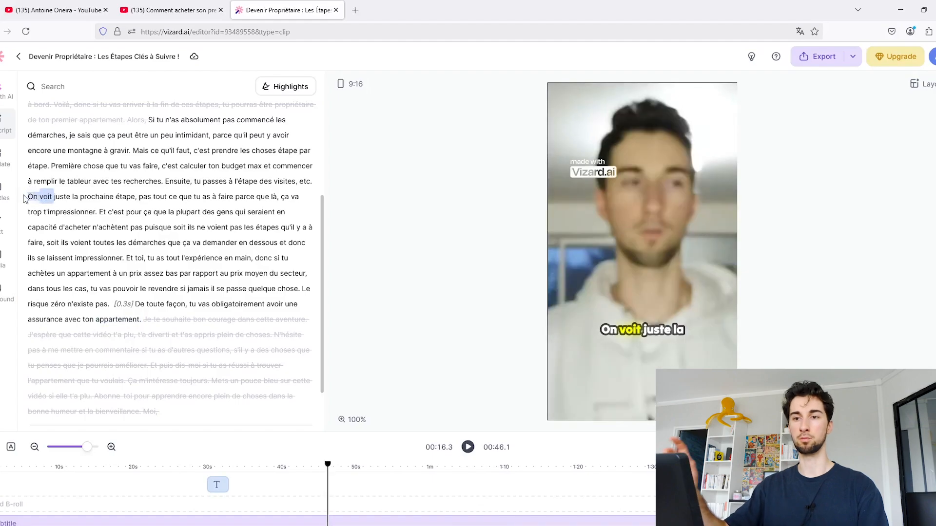
pyautogui.press('BackSpace')
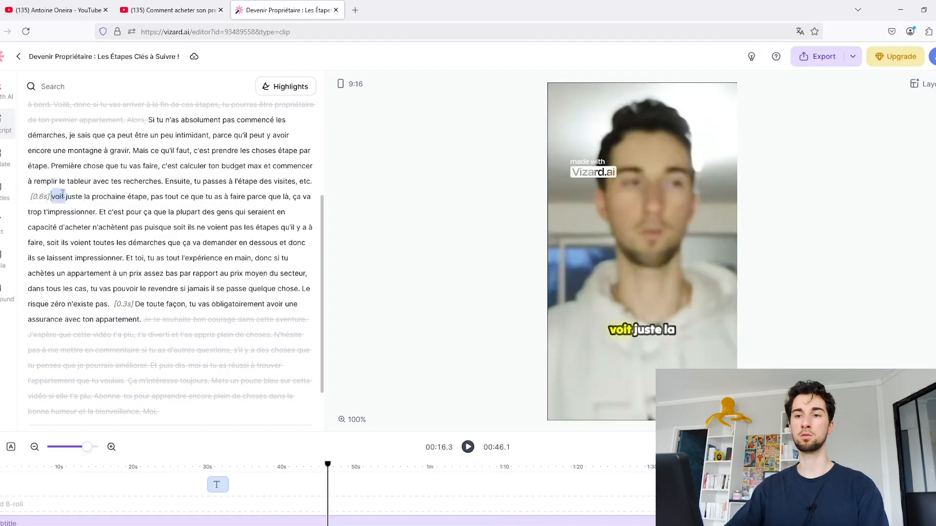
pyautogui.press('BackSpace')
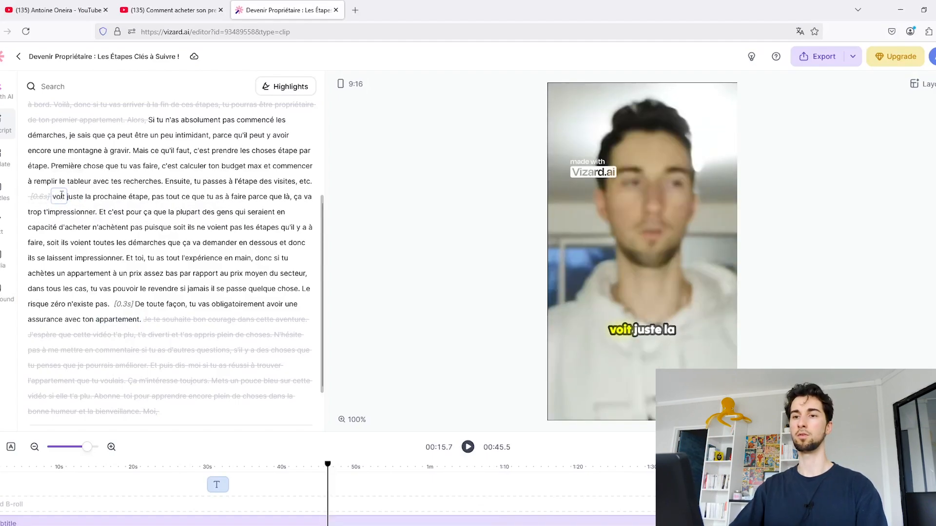
# Step: Correct "voit" to "Vois" before "juste la prochaine étape" in the transcript and play back the passage
pyautogui.write('V')
pyautogui.press('BackSpace')
pyautogui.write('s')
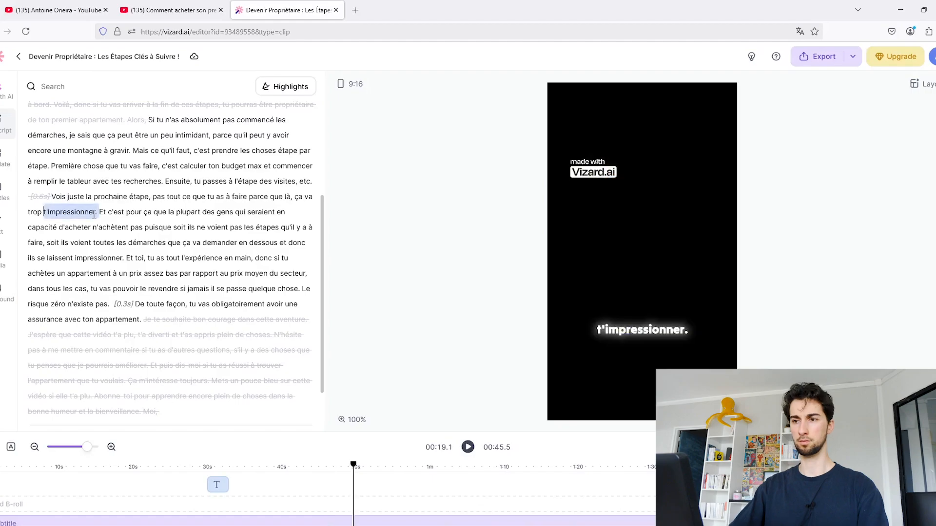
pyautogui.click(468, 447)
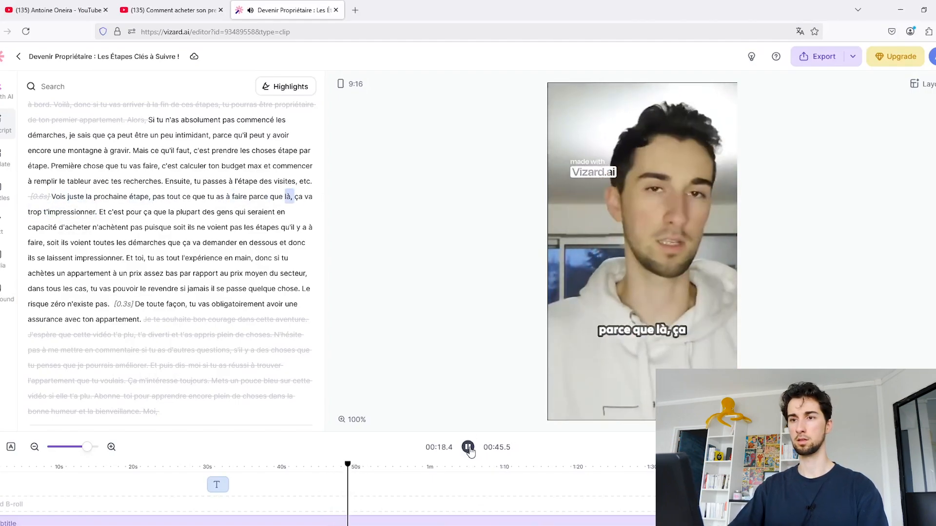
# Step: Pause the playback and look over the recommended templates for the clip
pyautogui.click(468, 447)
pyautogui.click(6, 158)
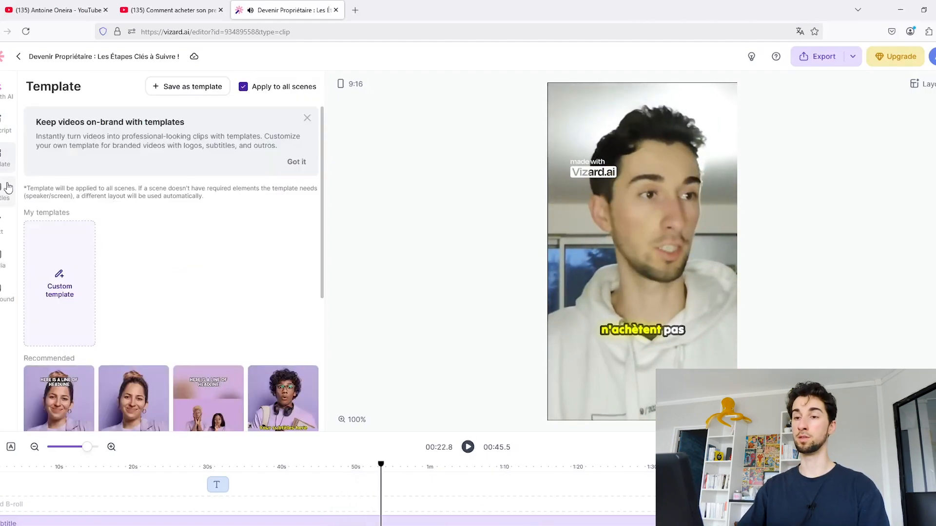
pyautogui.scroll(-3, 265, 200)
# Step: Preview the red-highlight all-caps subtitle style, and apply the yellow-highlight "FIVE BOX WIZARD" style in Montserrat Black to all scenes
pyautogui.click(6, 191)
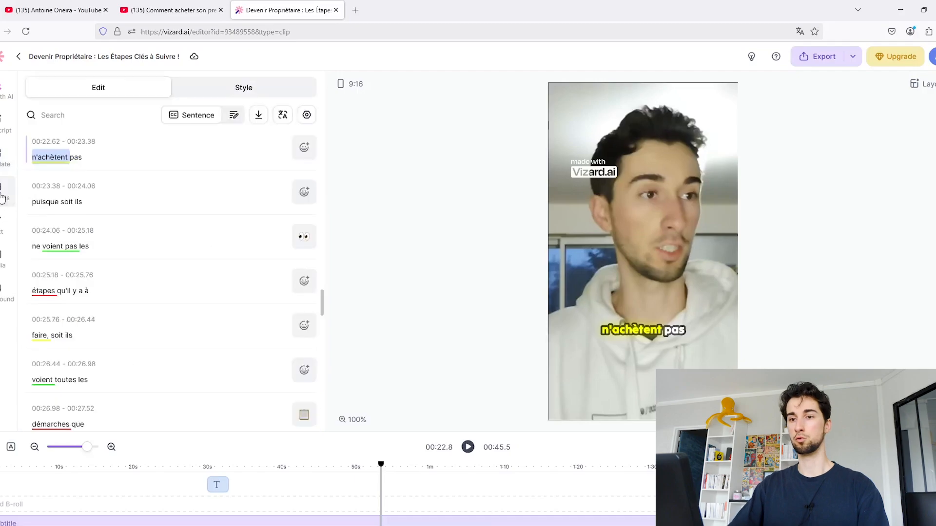
pyautogui.click(223, 93)
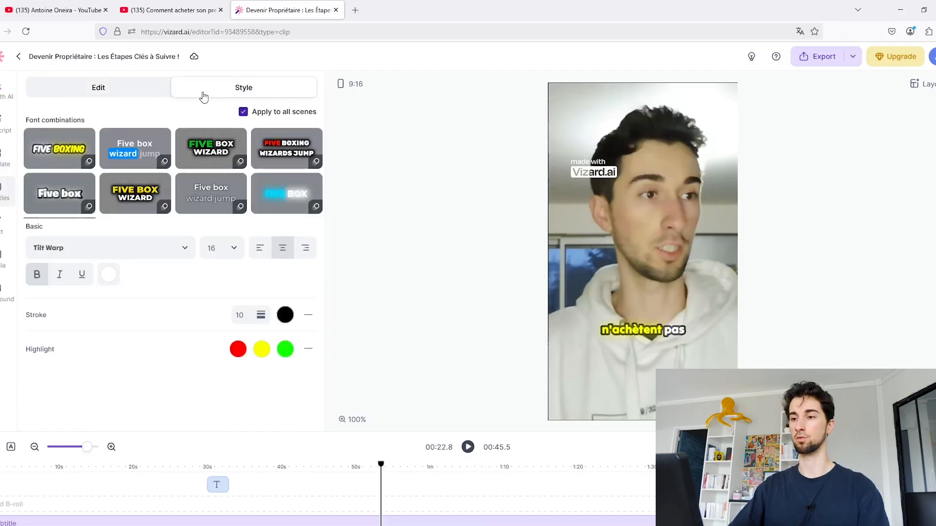
pyautogui.click(287, 149)
pyautogui.press('space')
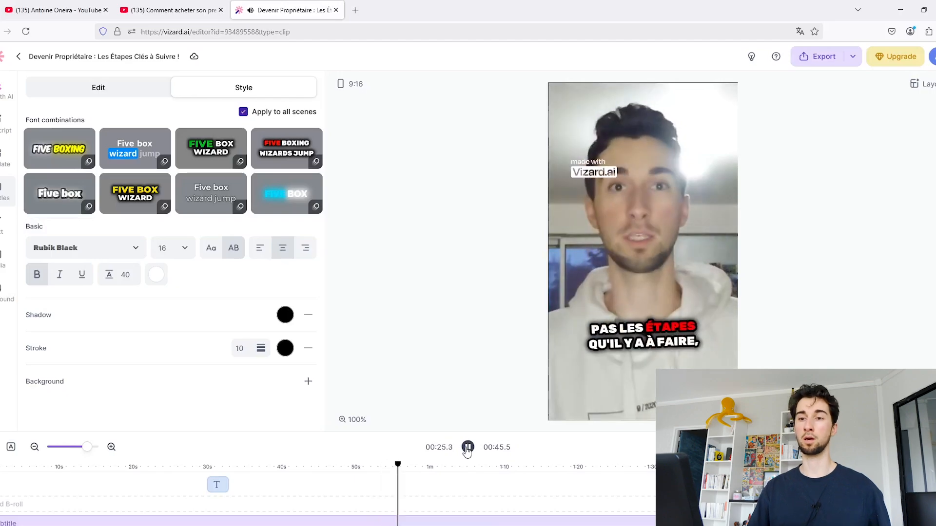
pyautogui.click(127, 205)
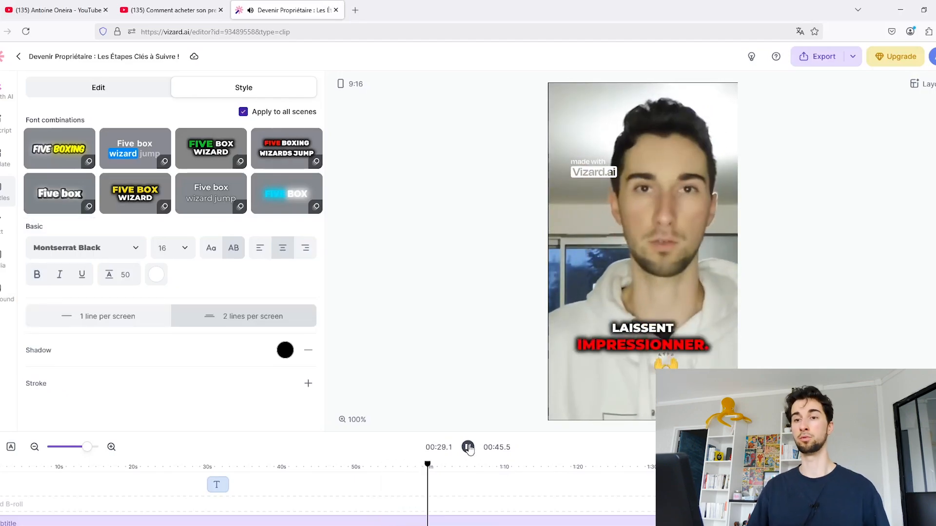
# Step: Replace "dessous" with "tout" in the subtitle line "dessous et donc ils se"
pyautogui.click(65, 92)
pyautogui.scroll(3, 122, 234)
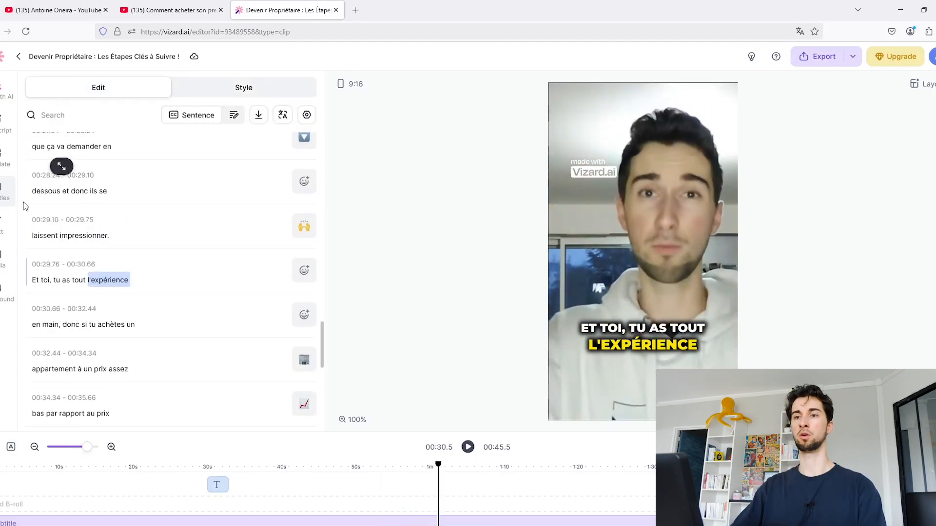
pyautogui.click(44, 190)
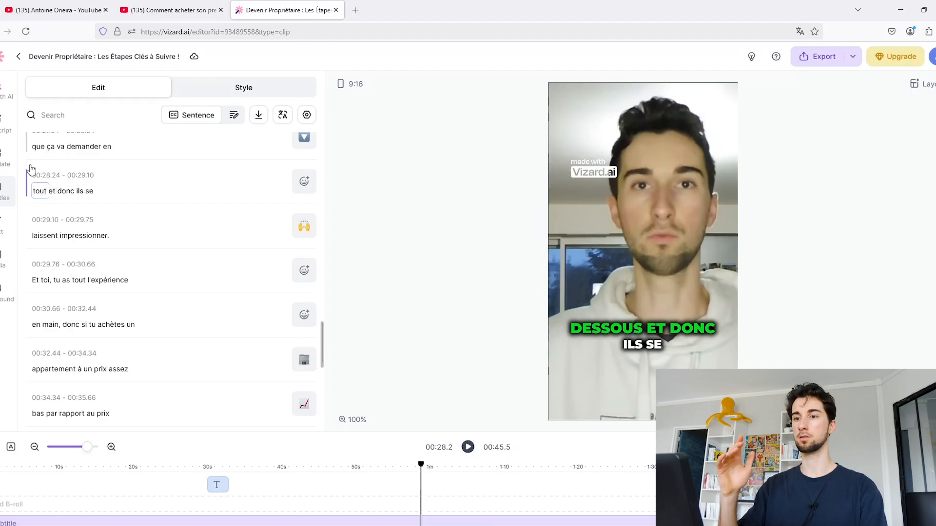
# Step: Try adding a headline text at 00:28.2 and delete it from the timeline
pyautogui.click(6, 225)
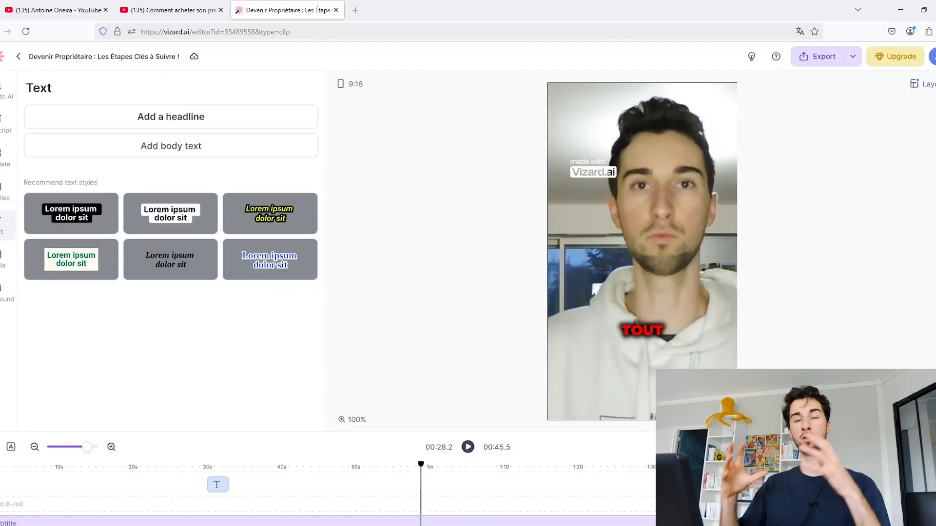
pyautogui.click(121, 115)
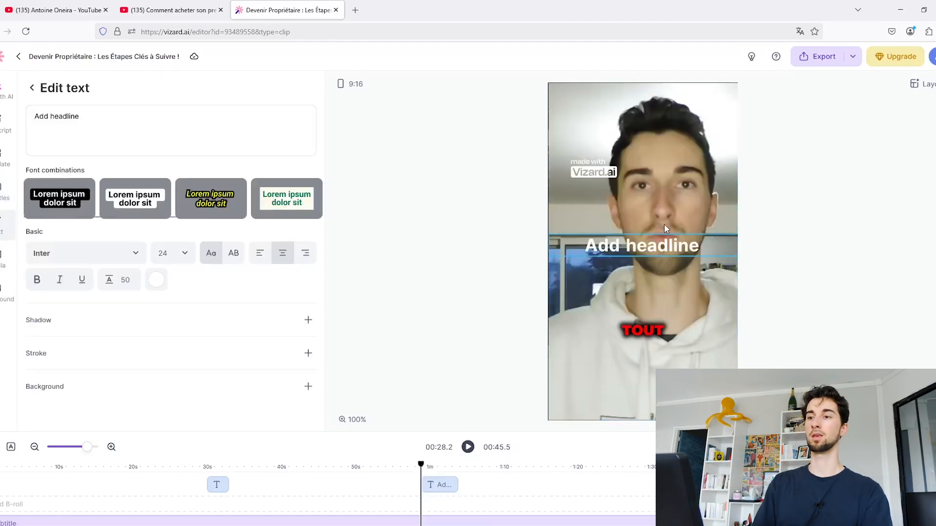
pyautogui.click(219, 465)
pyautogui.click(449, 486)
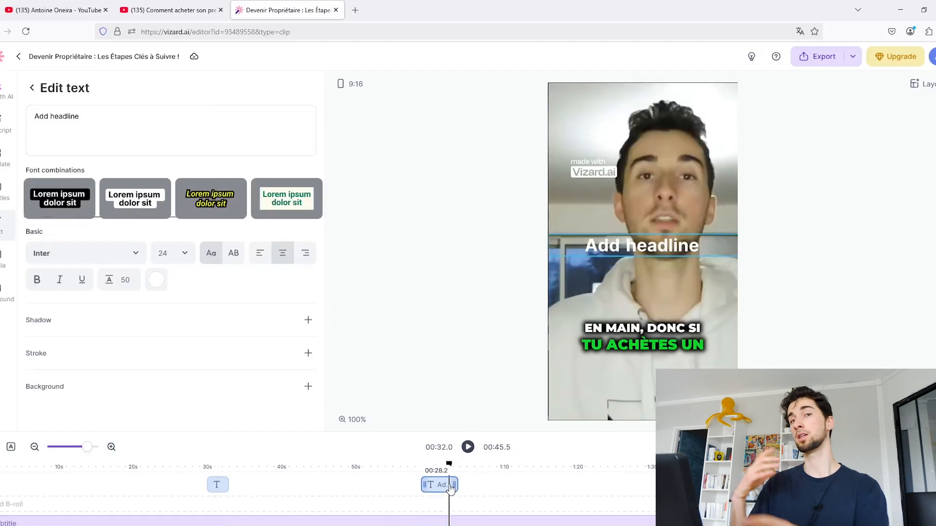
pyautogui.press('Delete')
# Step: Change the clip's opening title to "Devenir propriétaire : tu es en capacité de le faire !"
pyautogui.click(468, 447)
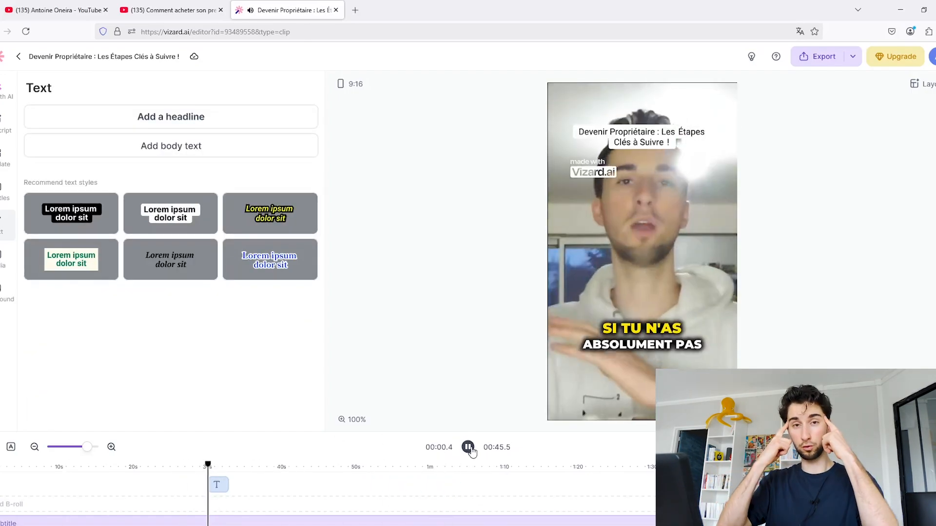
pyautogui.click(221, 467)
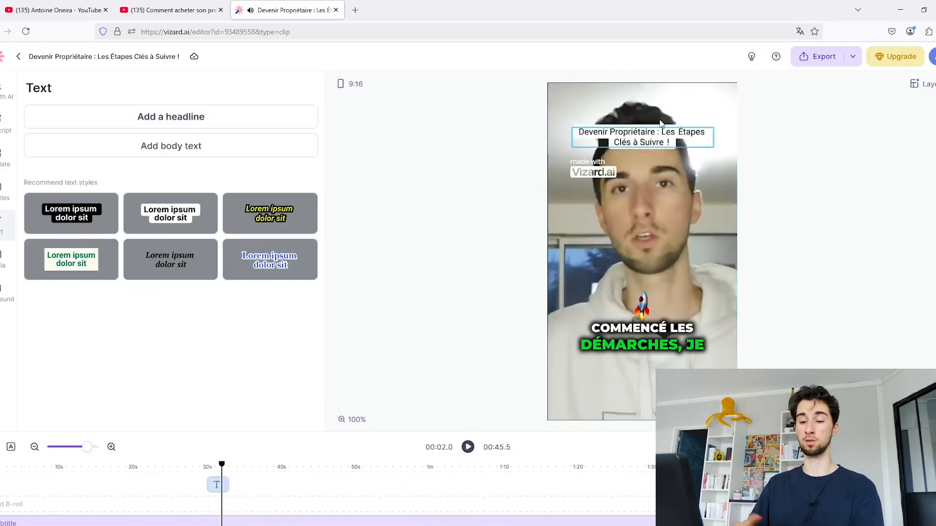
pyautogui.click(626, 138)
pyautogui.click(213, 117)
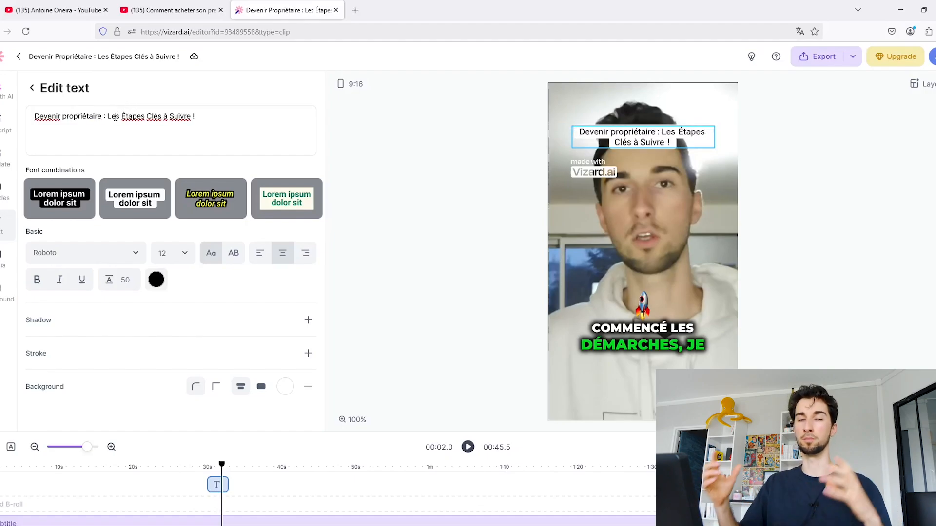
pyautogui.moveTo(116, 116); pyautogui.dragTo(192, 116)
pyautogui.write('tu es en capacité de')
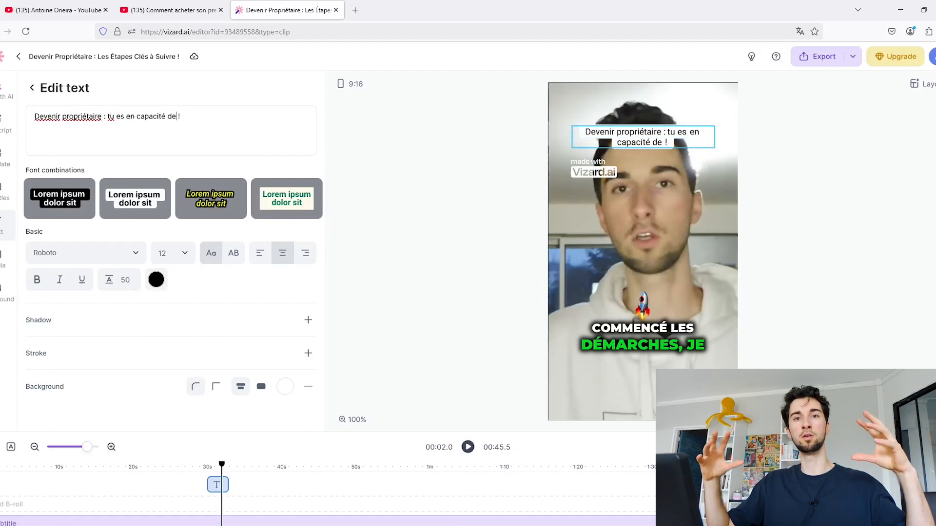
pyautogui.write(' le faire')
pyautogui.rightClick(144, 117)
pyautogui.press('Escape')
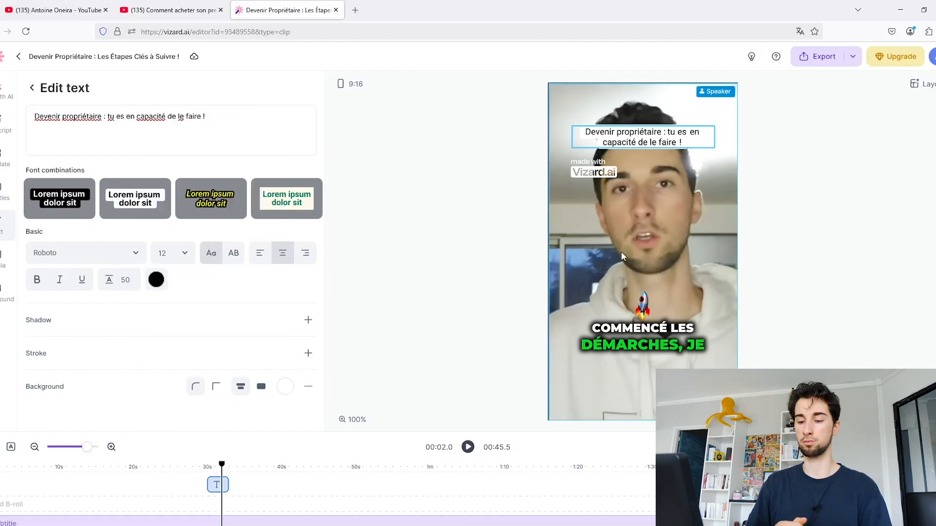
# Step: Play back the clip after the title and try the green-on-cream text style at 00:02.2
pyautogui.click(467, 446)
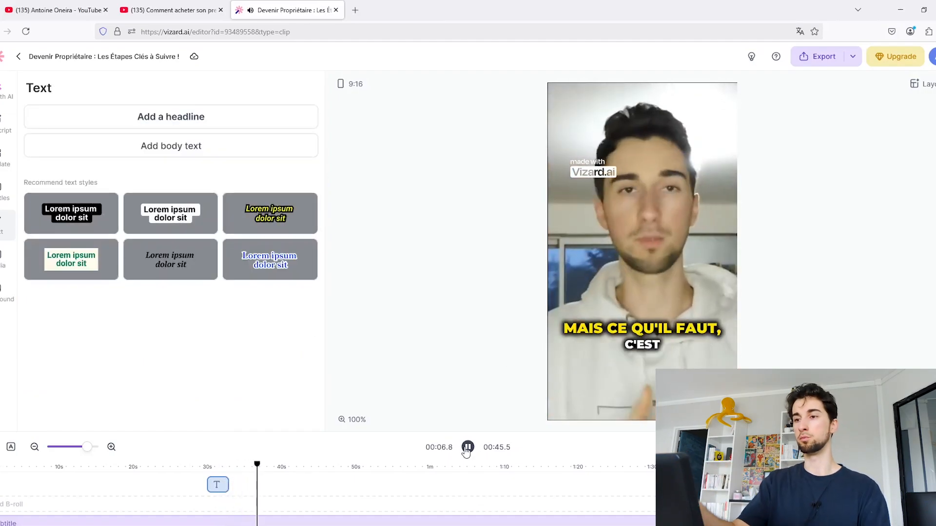
pyautogui.click(467, 447)
pyautogui.click(224, 467)
pyautogui.click(217, 484)
pyautogui.click(240, 466)
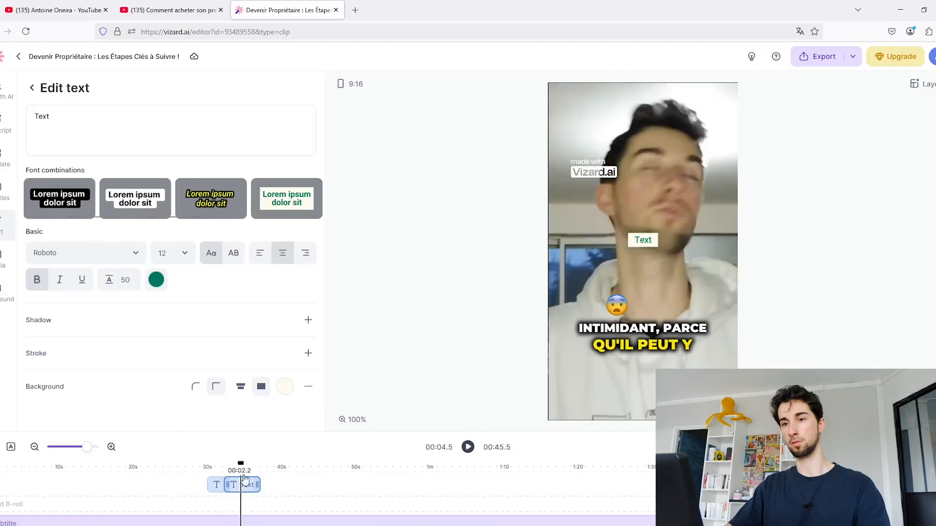
# Step: Look over the media and background options, export the edited clip and dismiss the publishing pop-up
pyautogui.click(7, 258)
pyautogui.click(6, 292)
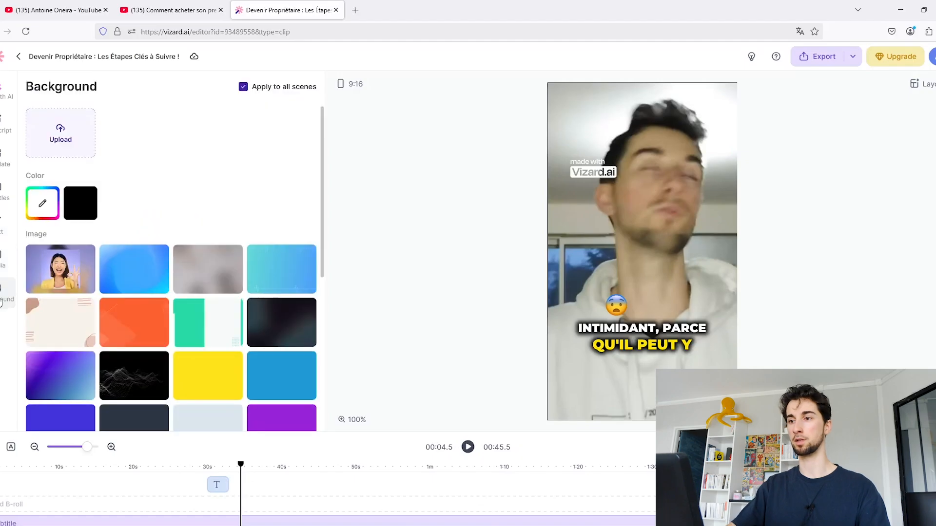
pyautogui.click(805, 57)
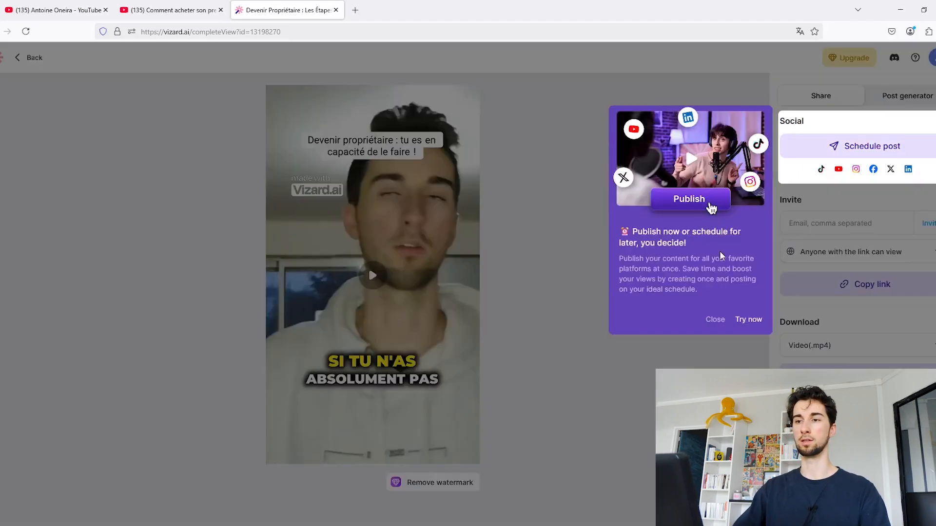
pyautogui.click(714, 317)
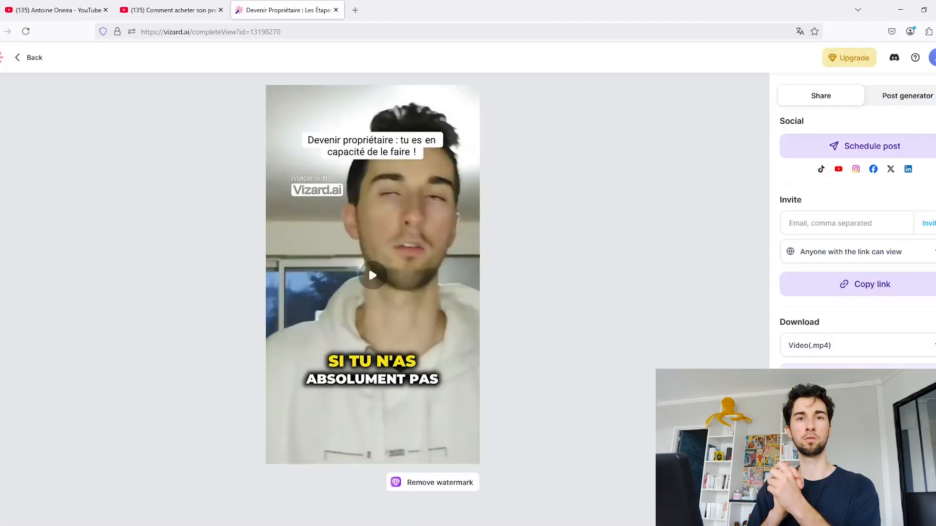